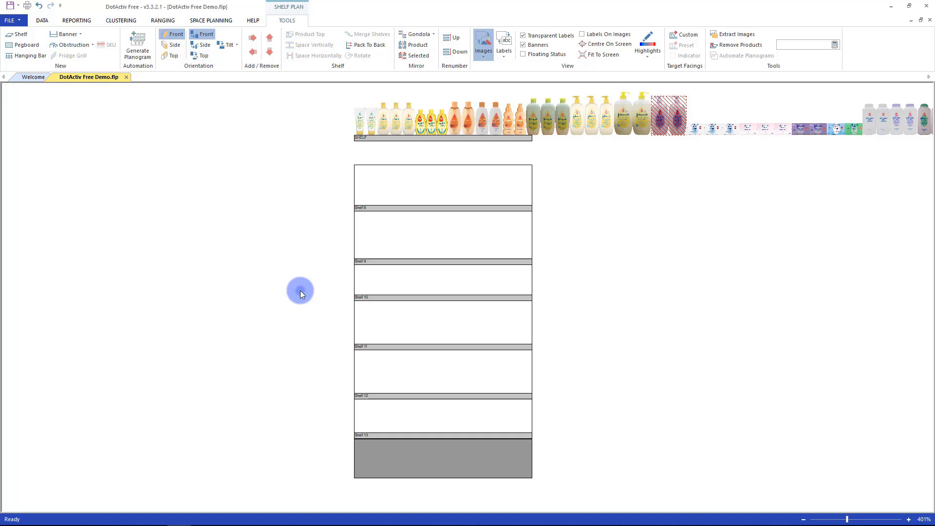
- Deselect the two top-shelf products and open Generate Planogram from the Tools tab's Automation group
left_click(300, 290)
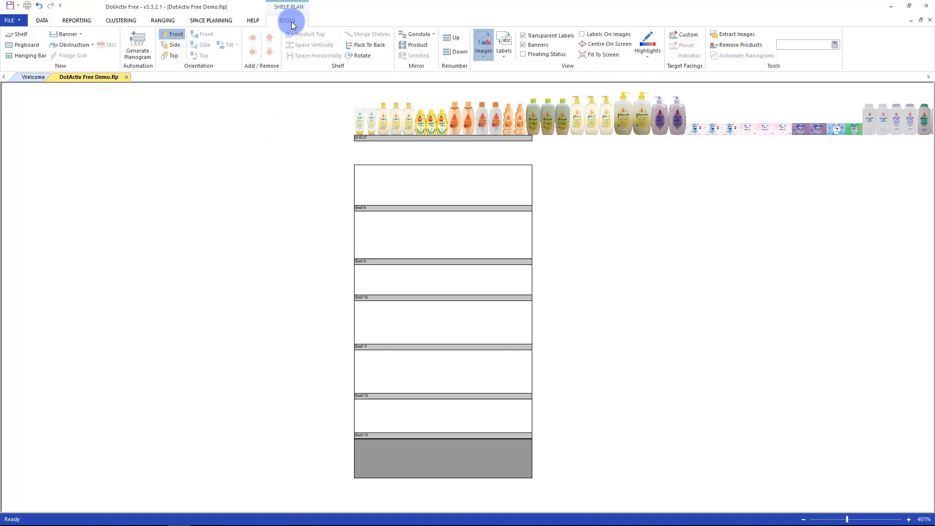
left_click(141, 51)
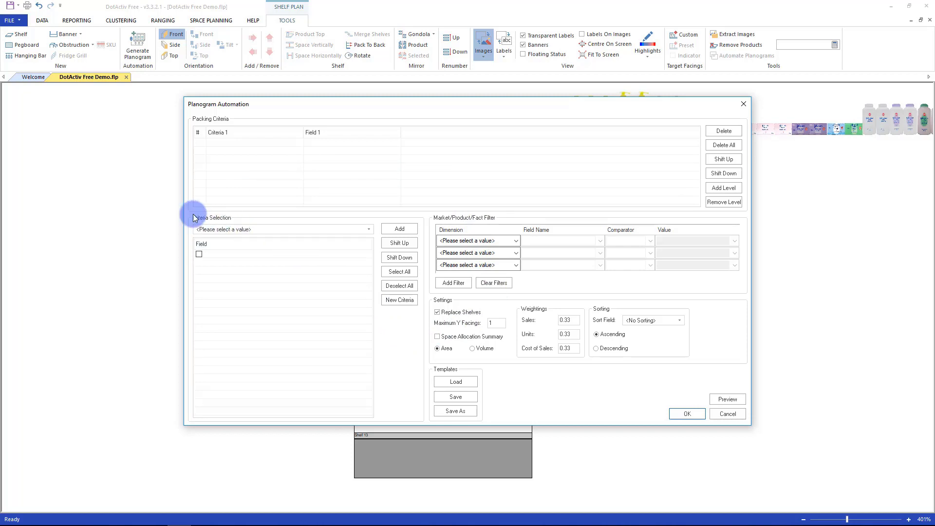
- Add Category BABY TOILETRIES as the first packing criterion
left_click(369, 229)
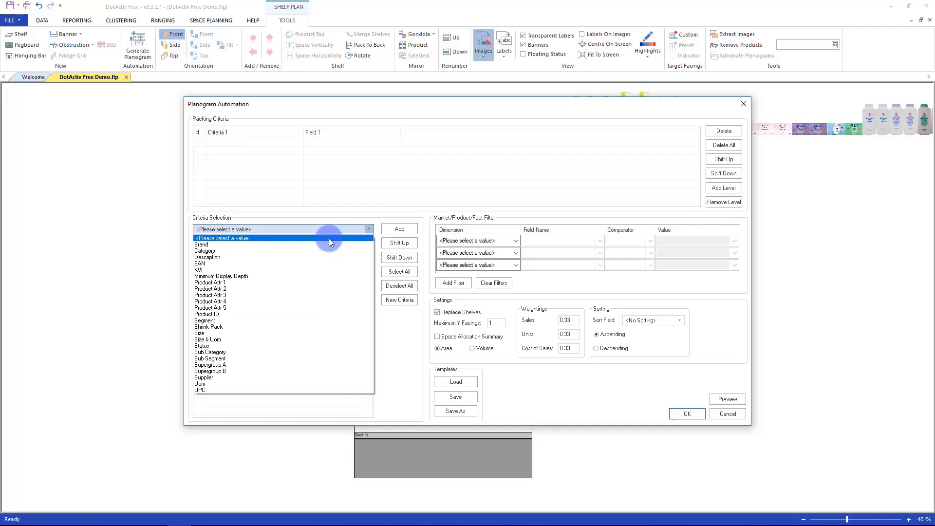
left_click(217, 252)
left_click(199, 254)
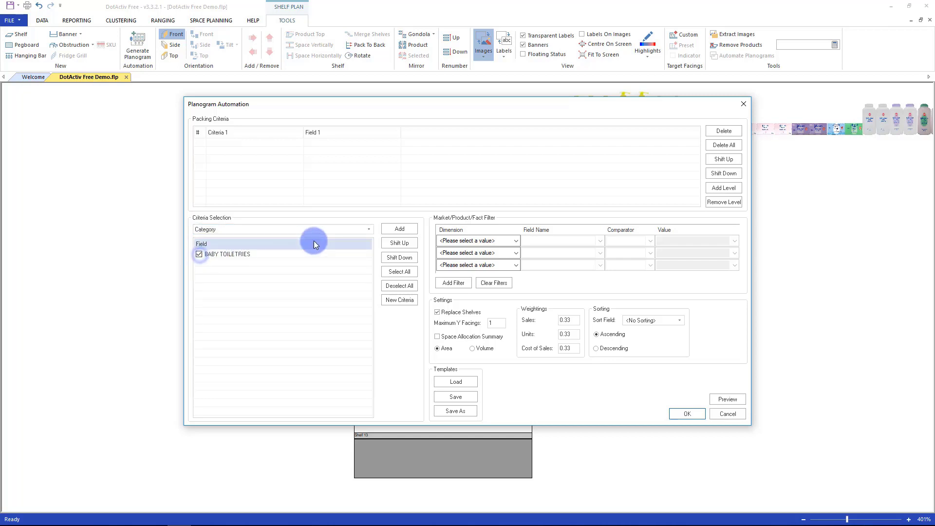
left_click(394, 229)
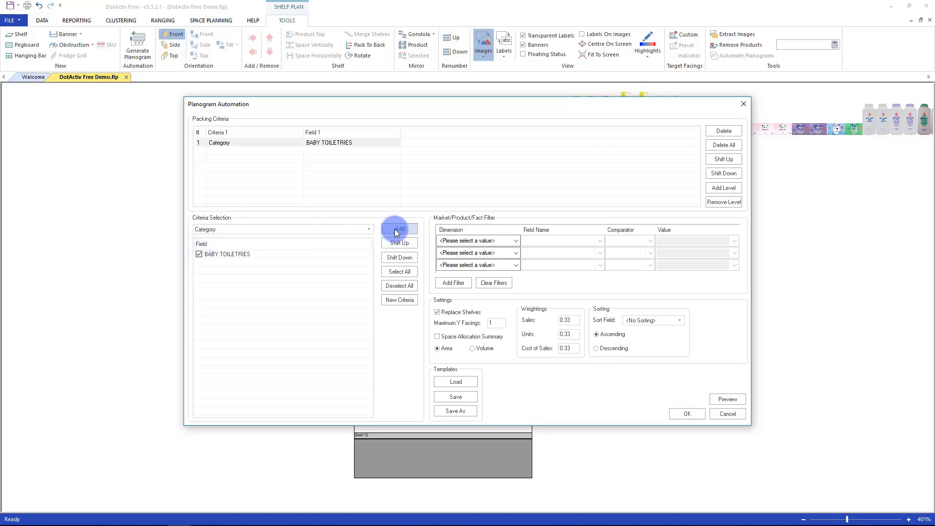
- Add Sub Category, then Brand with JOHNSONS BABY and NIVEA both ticked
left_click(366, 229)
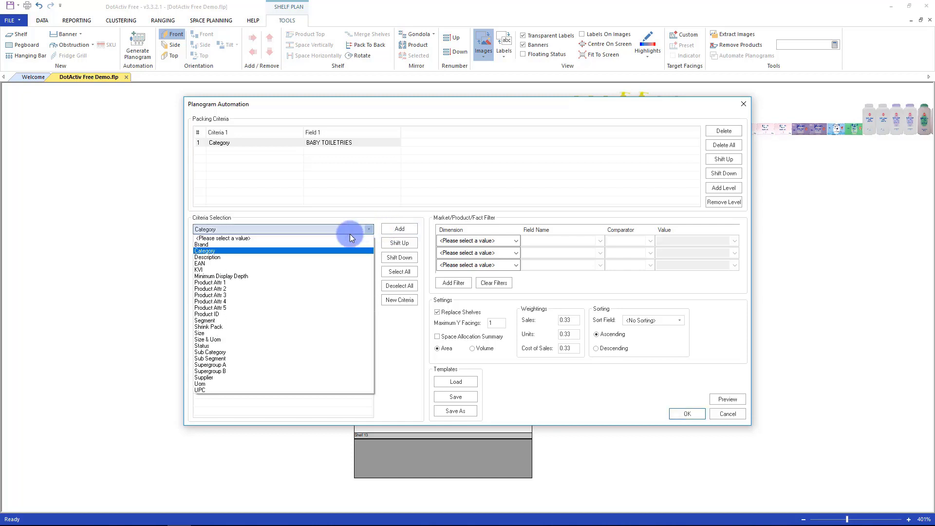
left_click(271, 352)
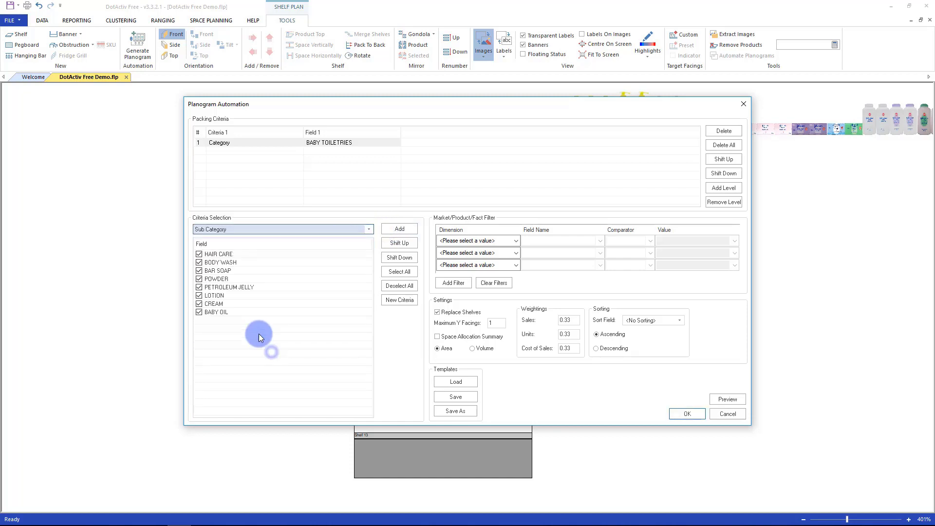
left_click(407, 230)
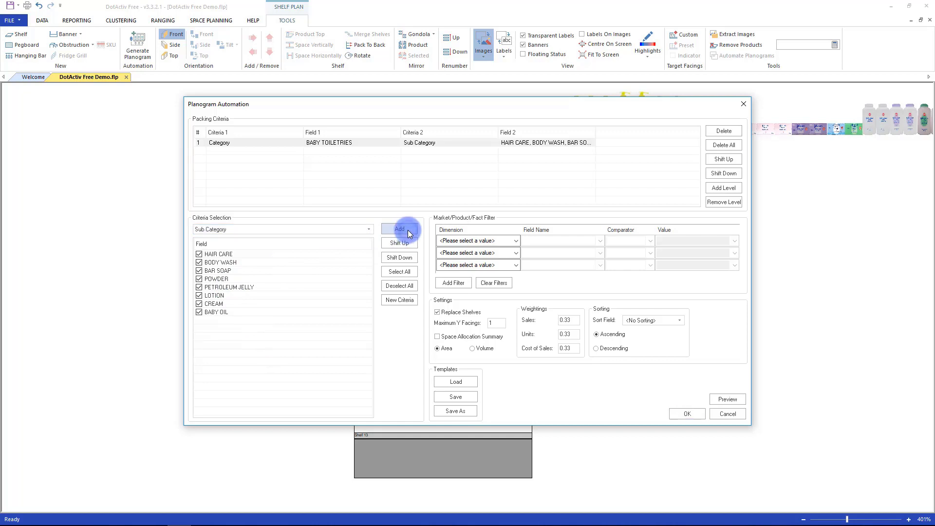
left_click(369, 230)
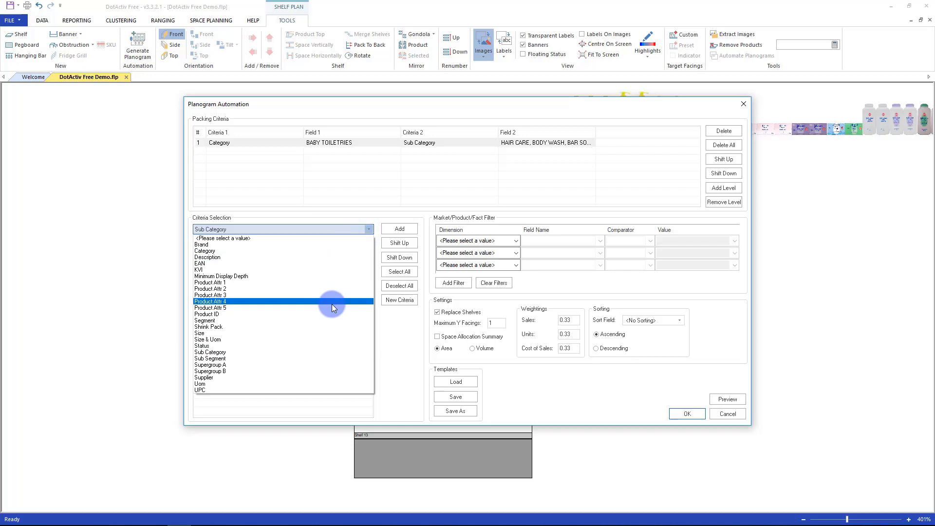
left_click(206, 245)
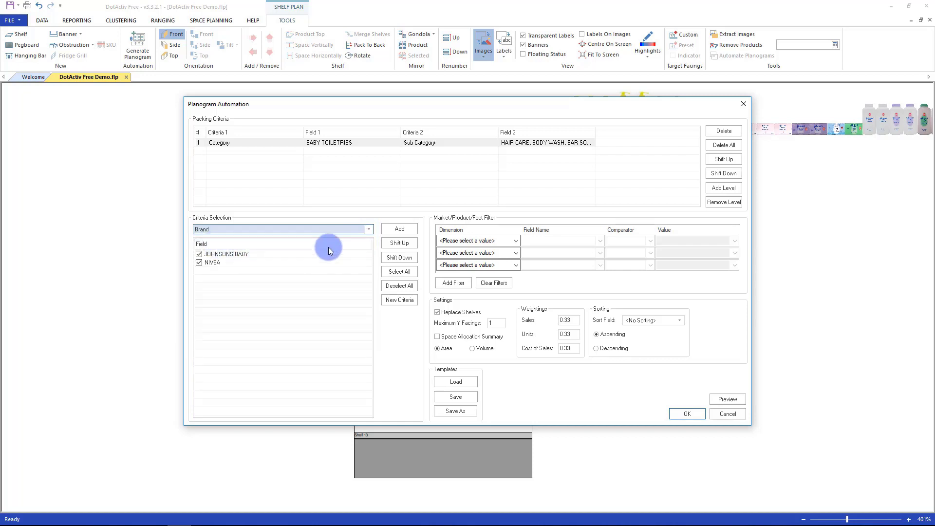
left_click(399, 229)
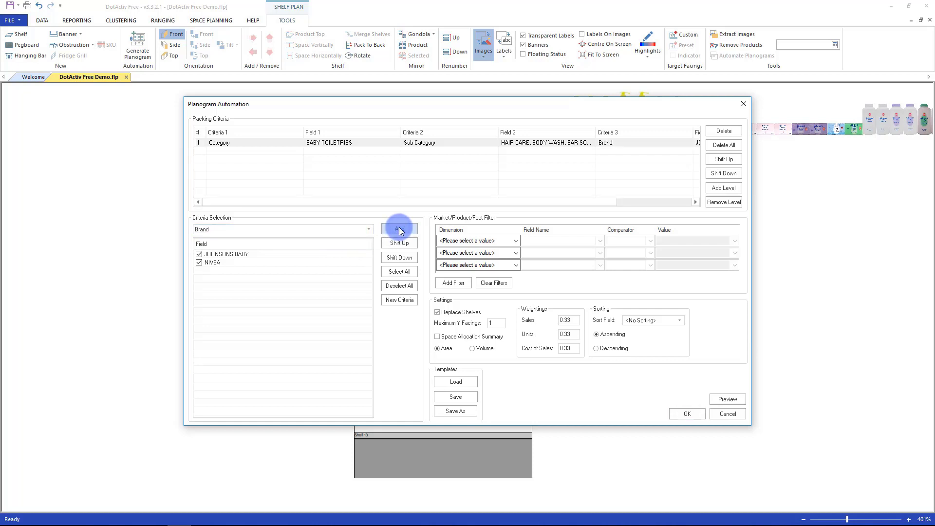
left_click(199, 263)
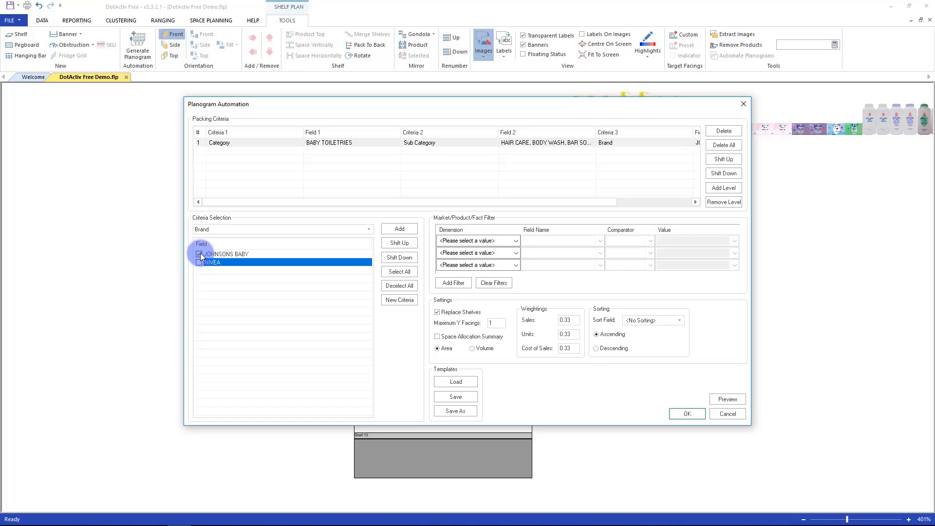
left_click(199, 263)
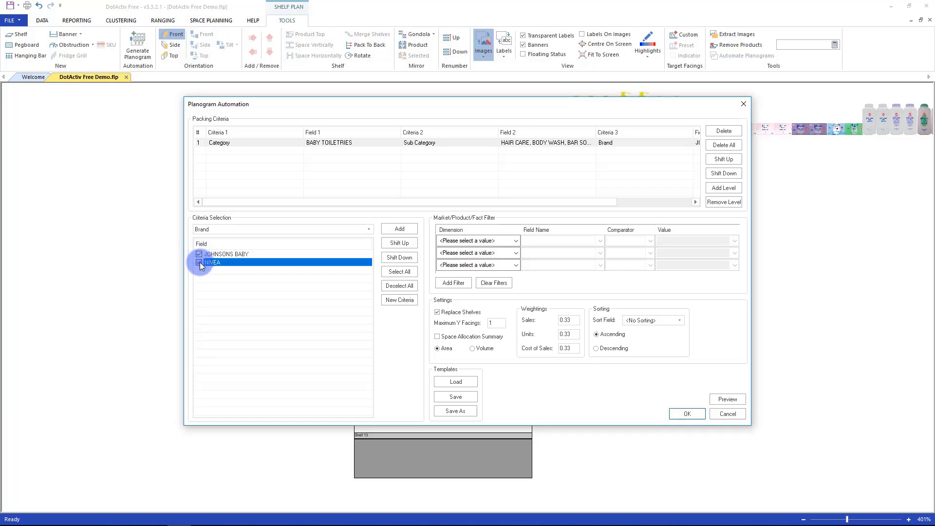
left_click(218, 276)
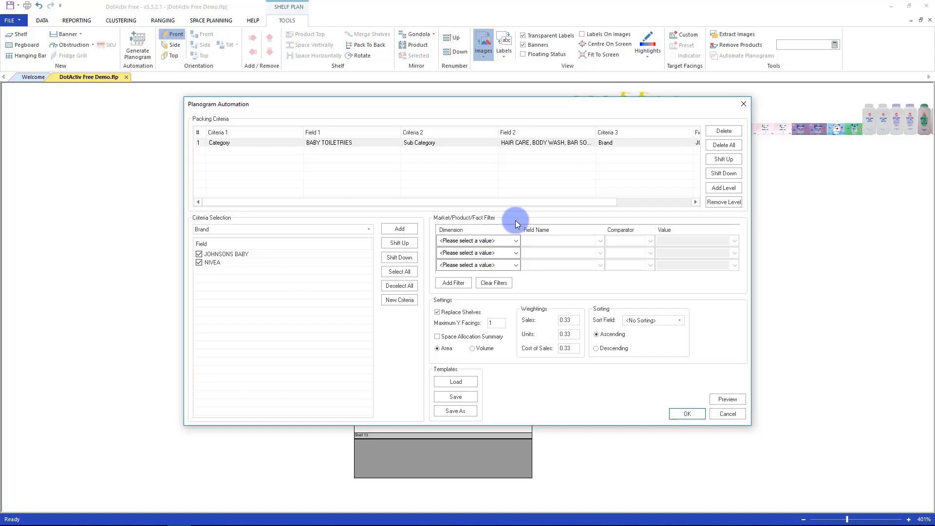
- Add a Fact filter requiring Sales (Value) Larger Than 0.00
left_click(515, 241)
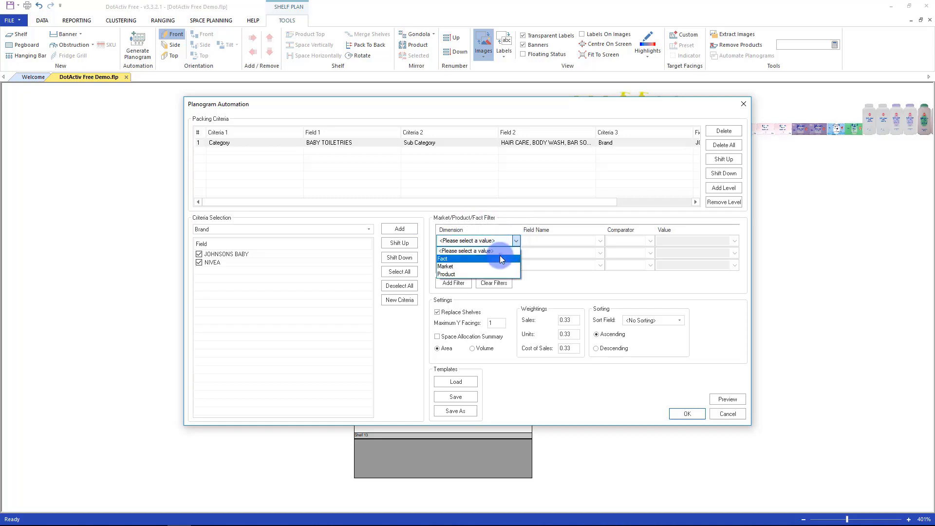
left_click(500, 258)
left_click(600, 241)
scroll(578, 312, "down", 1)
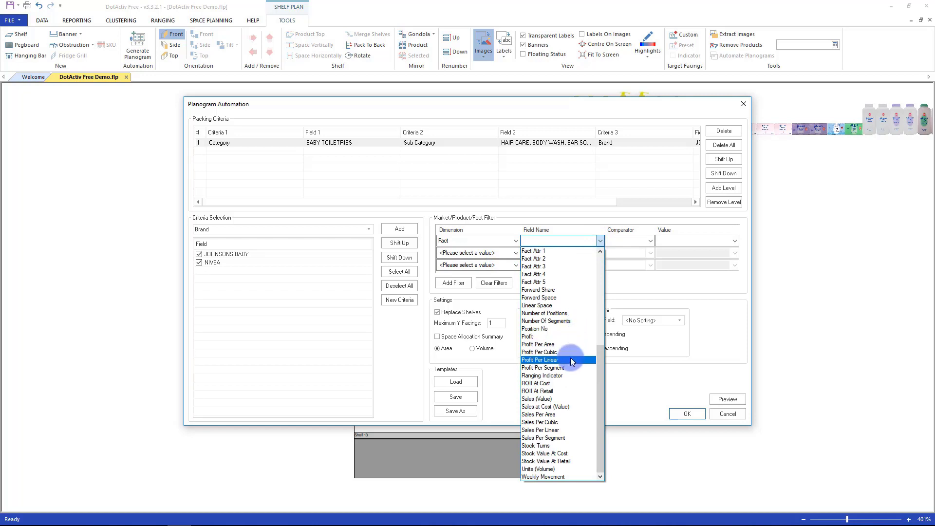
left_click(561, 399)
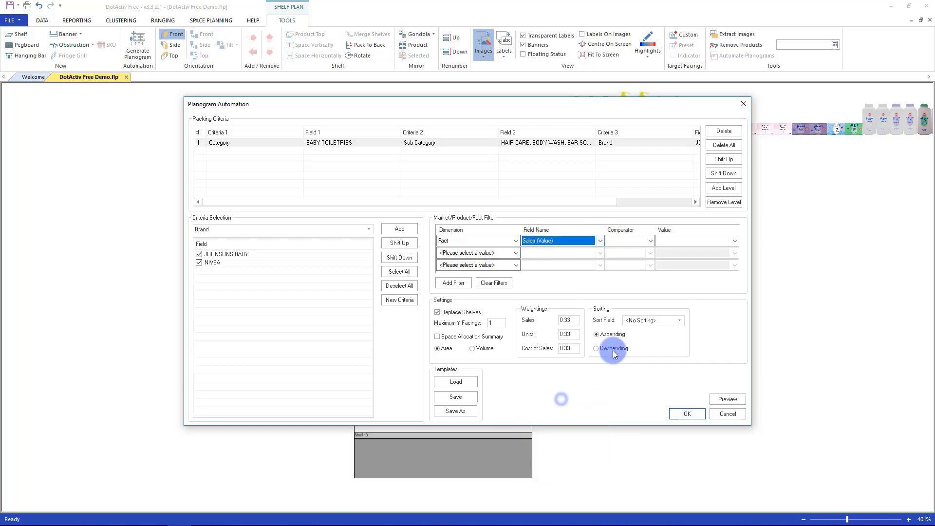
left_click(648, 243)
left_click(634, 280)
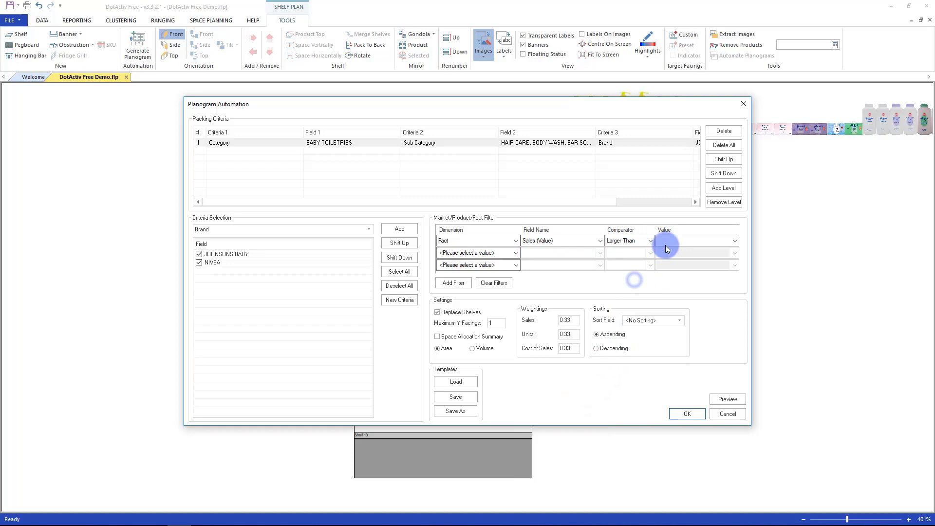
left_click(666, 241)
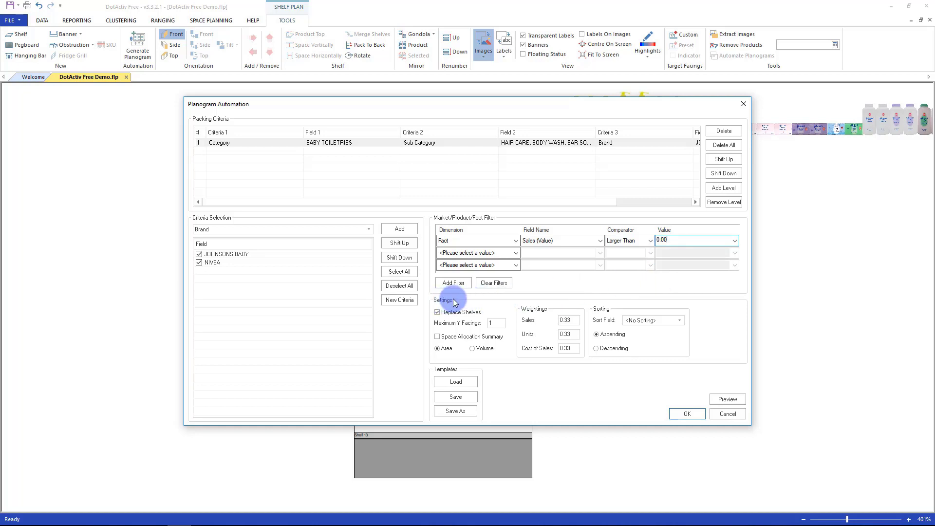
- Tick Replace Shelves and select the Maximum Y Facings value for editing
left_click(436, 313)
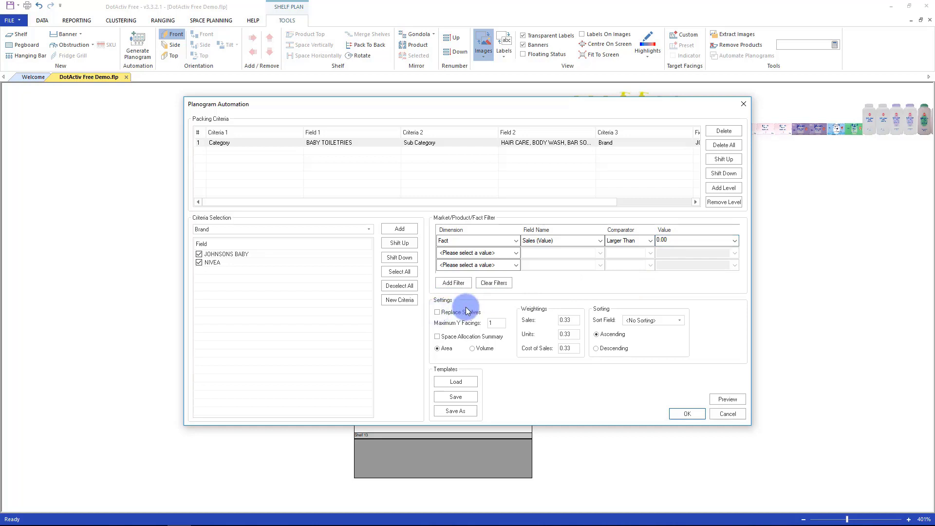
left_click(437, 312)
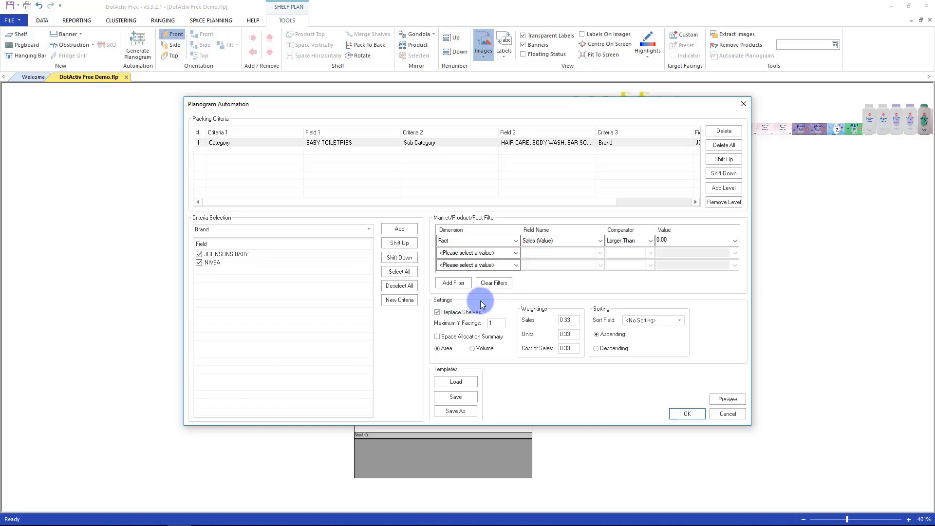
double_click(495, 323)
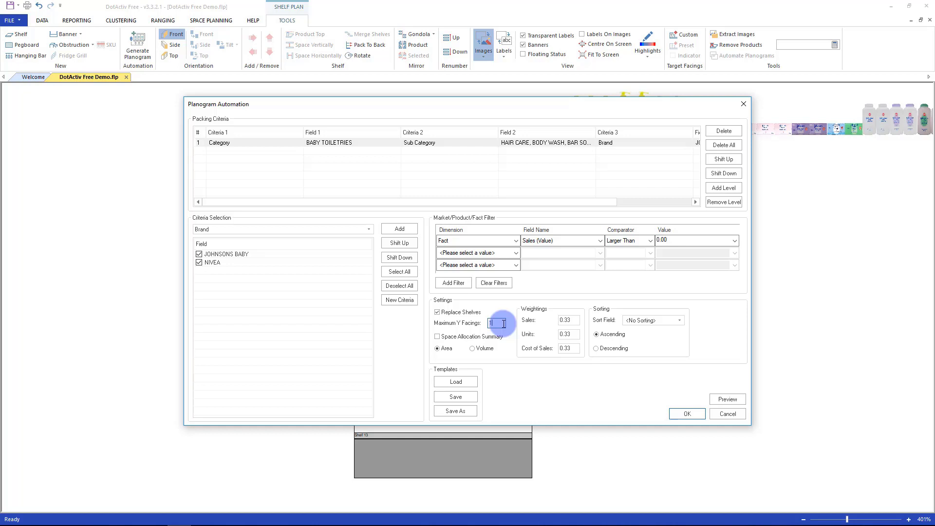
- Set Maximum Y Facings to 1 and tick Space Allocation Summary
key("BackSpace")
type("1")
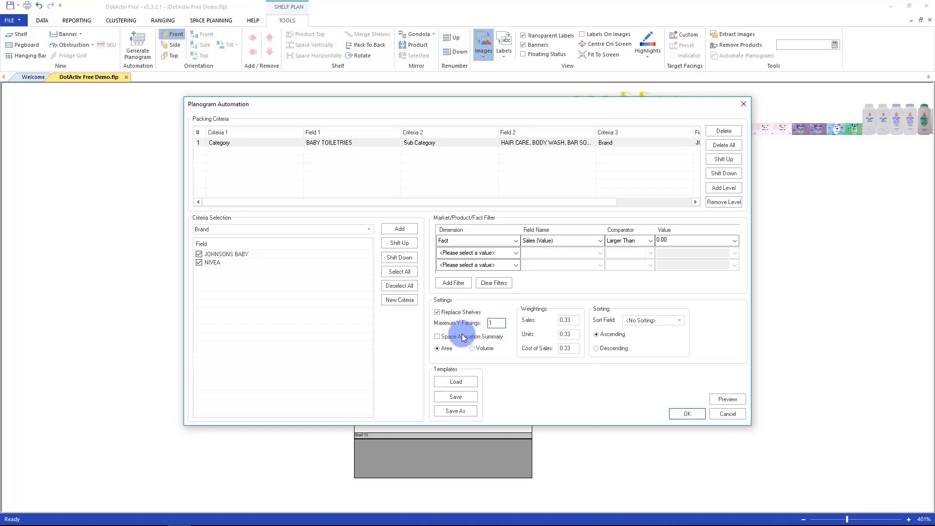
left_click(437, 336)
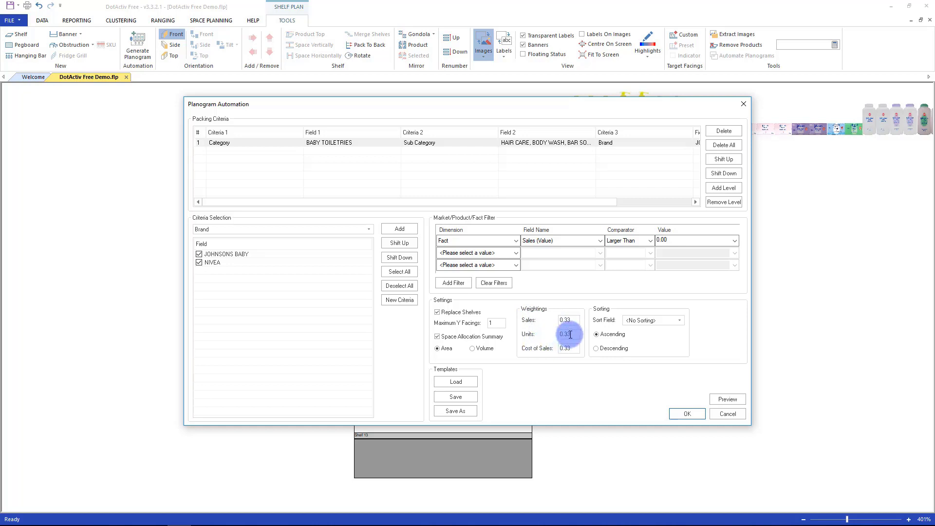
- Review the Sales weighting; Sales, Units and Cost of Sales stay at 0.33 each
left_click(575, 320)
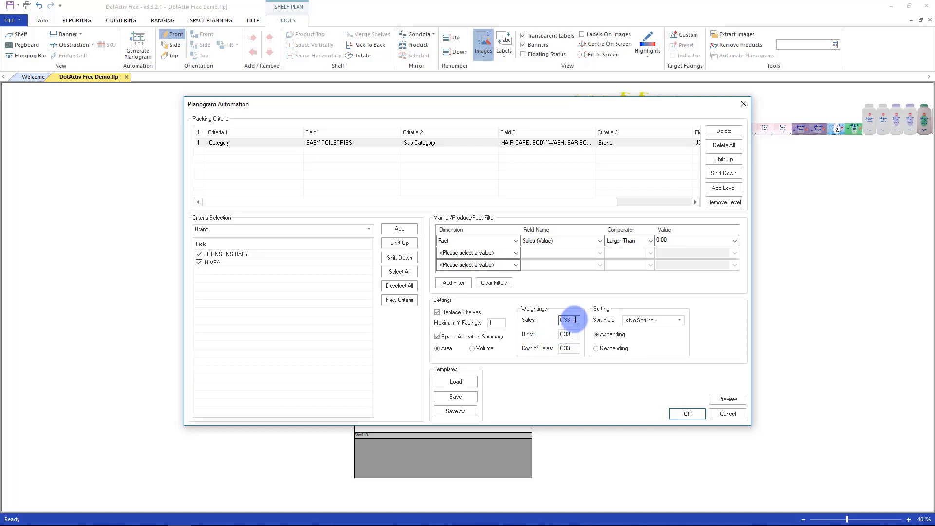
type("66")
key("BackSpace")
key("Tab")
key("Tab")
key("Tab")
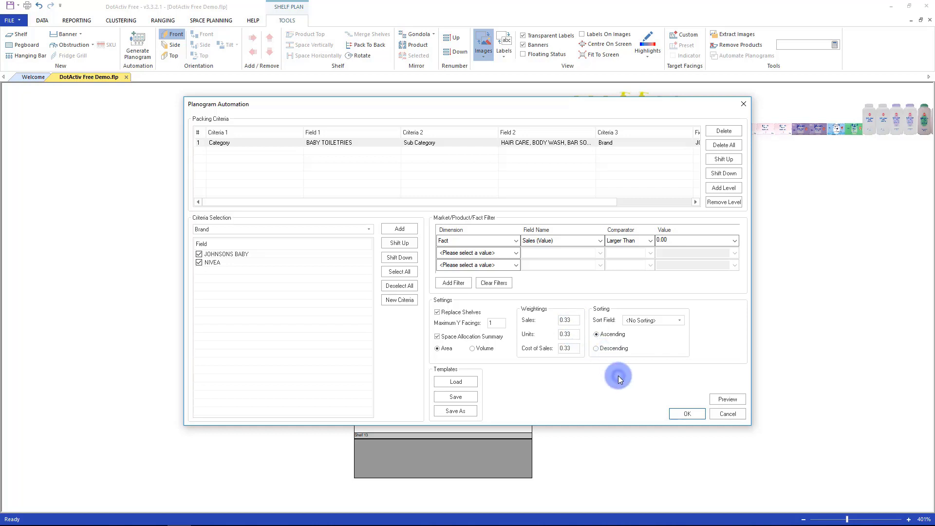
- Generate the automated planogram and expand BABY TOILETRIES in the space allocation report
left_click(681, 413)
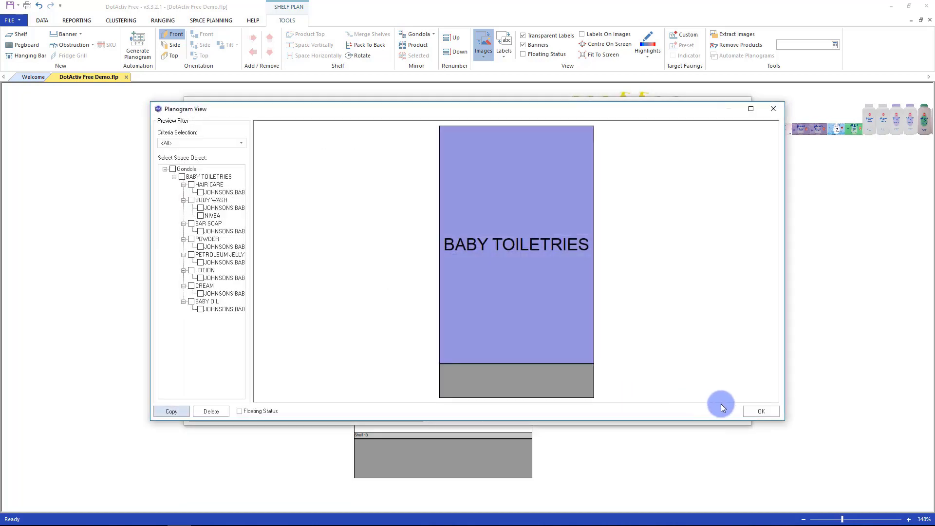
left_click(750, 412)
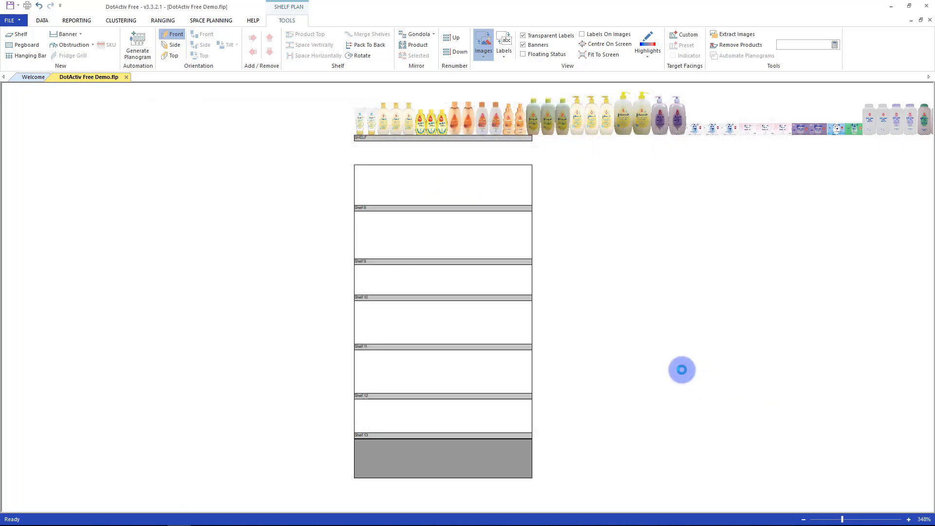
left_click(17, 144)
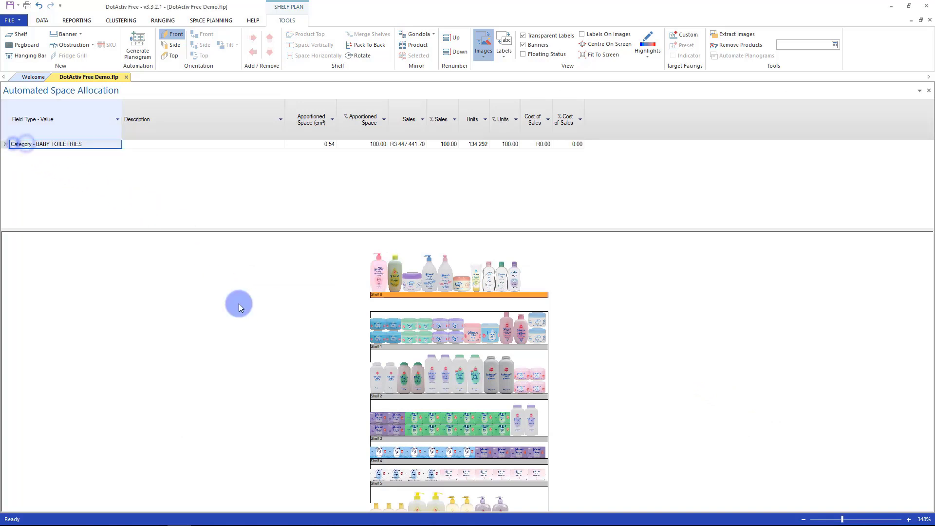
left_click(6, 144)
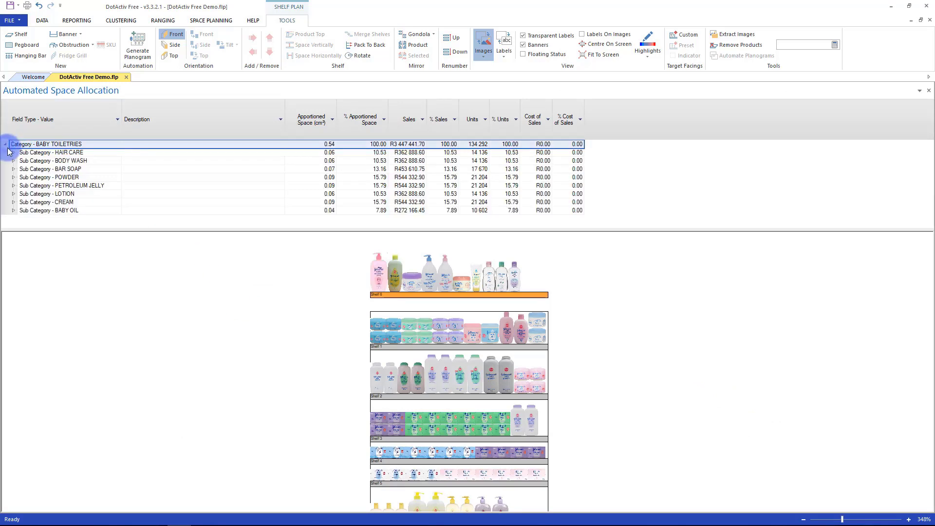
- Drill into HAIR CARE > JOHNSONS BABY, sort by % Apportioned Space, then close the report
left_click(14, 152)
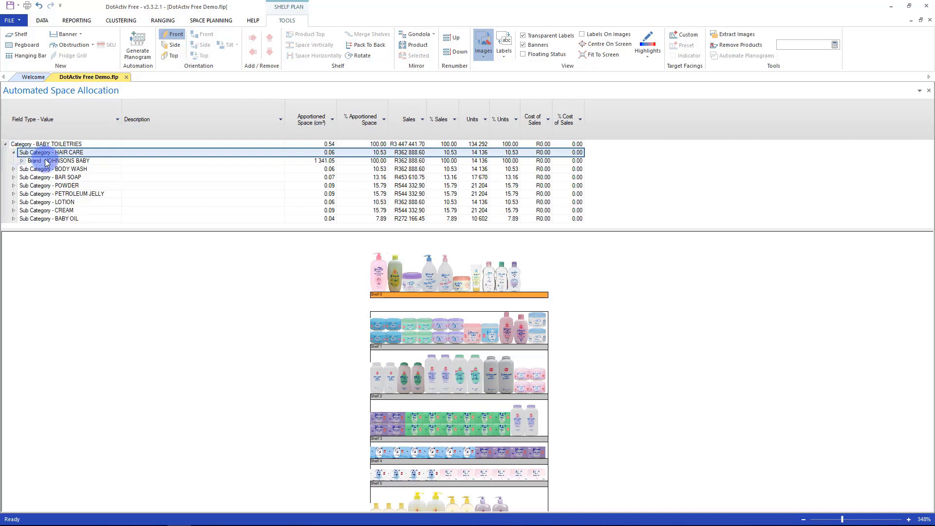
left_click(27, 161)
left_click(22, 161)
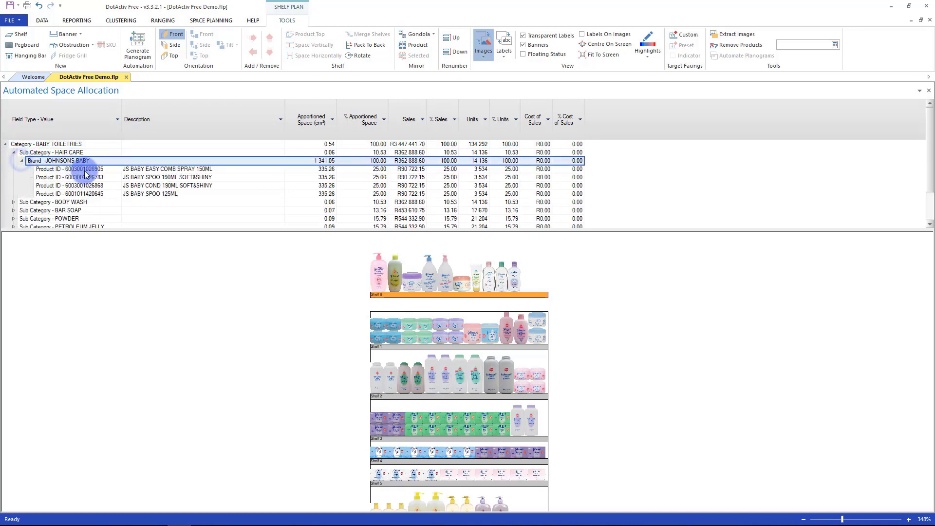
left_click(180, 168)
left_click(366, 122)
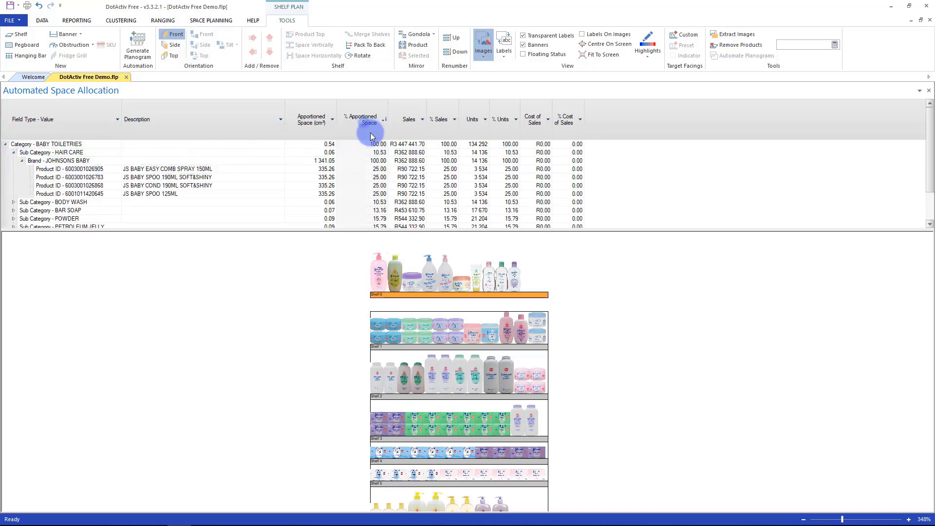
left_click_drag(371, 145, 379, 222)
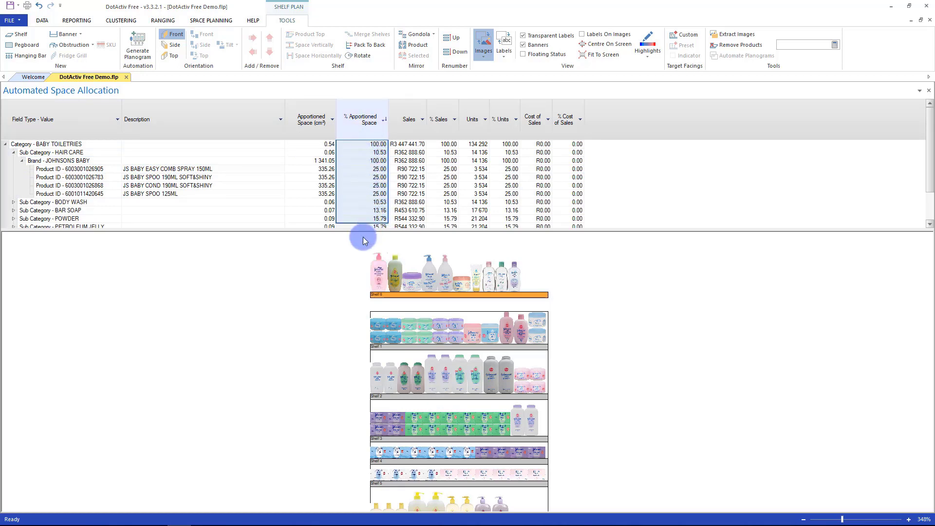
left_click(374, 194)
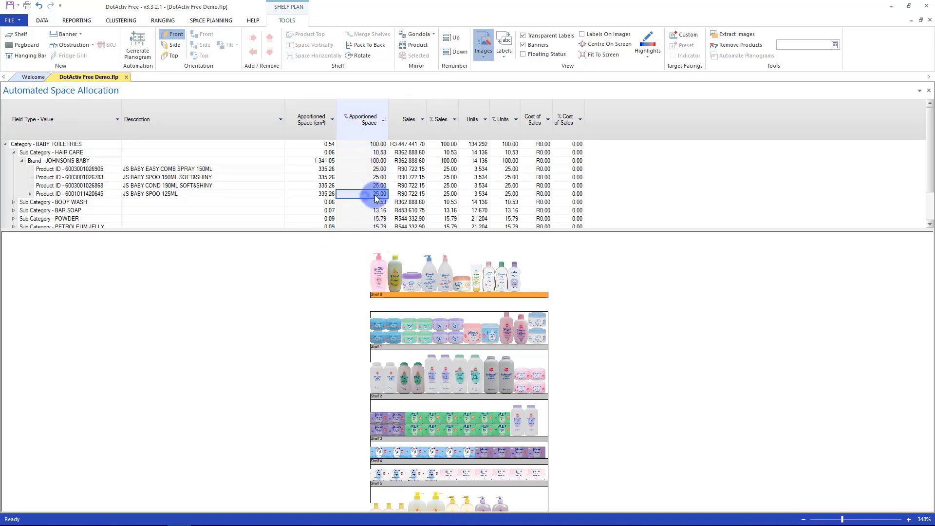
left_click(928, 90)
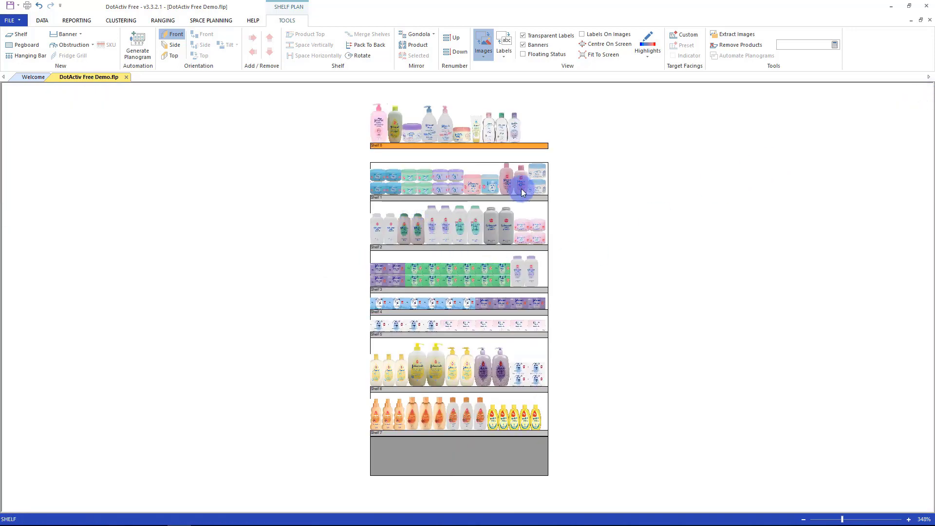
- Move the JS Baby Jelly facing to Shelf 1's right end and nudge the top shelf
left_click(389, 183)
left_click_drag(400, 195, 507, 187)
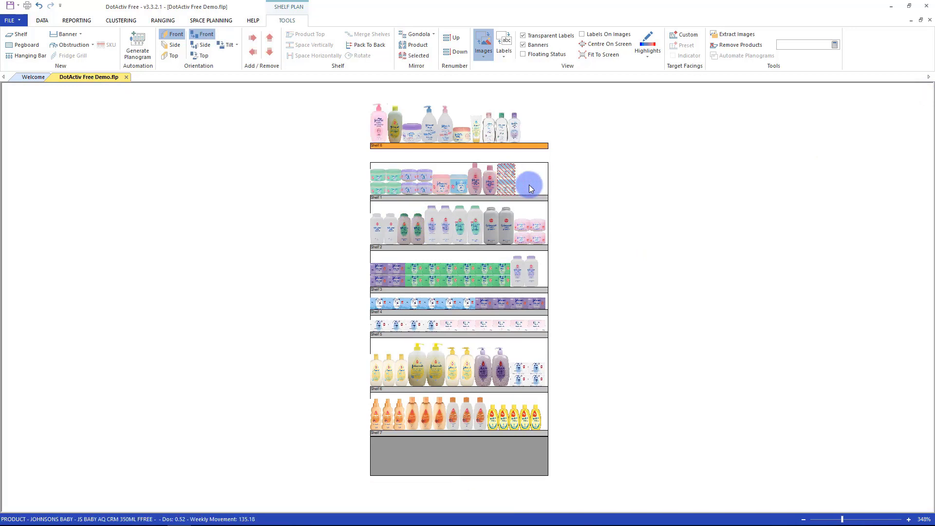
mouse_move(414, 145)
left_mouse_down()
mouse_move(609, 186)
mouse_move(468, 150)
mouse_move(416, 153)
left_mouse_up()
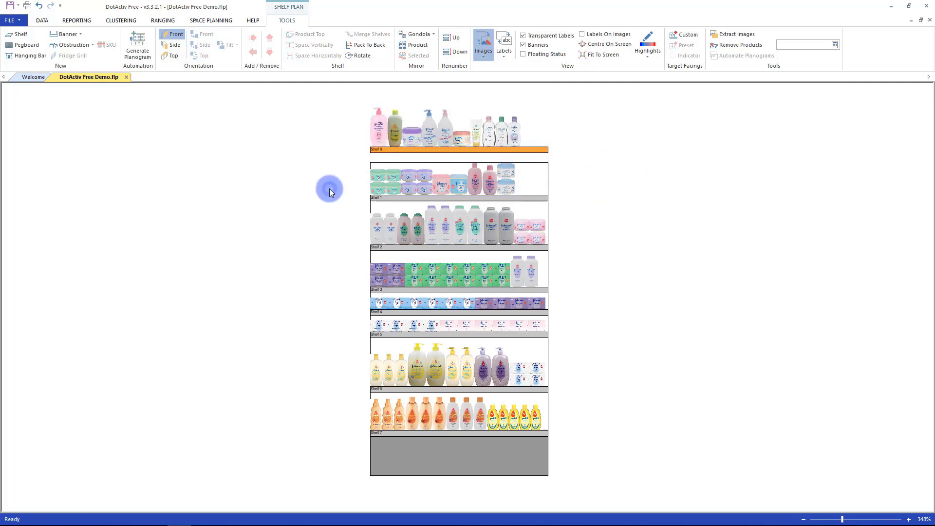